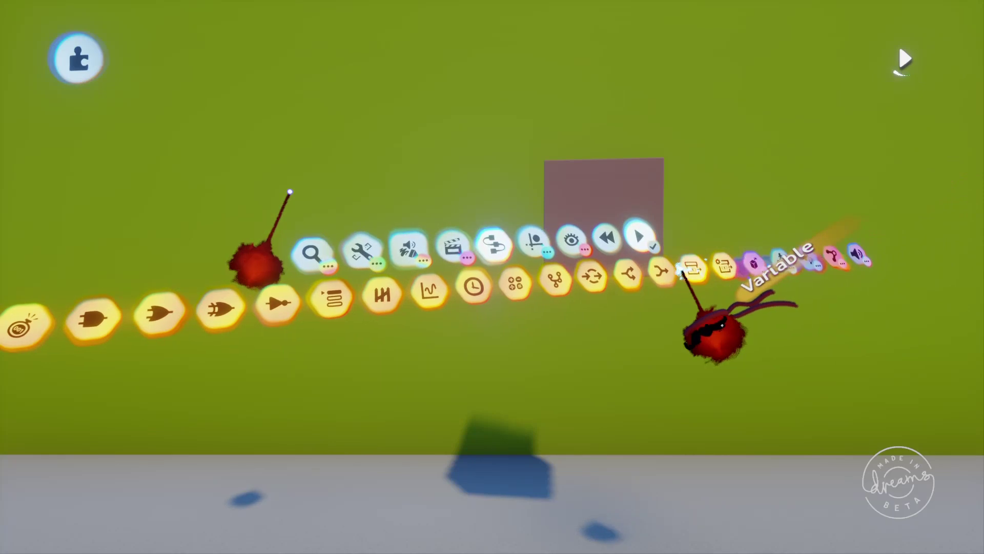
Step: Place a Variable gadget in the pink square and a Variable Modifier on the canvas beside it
left_click(698, 279)
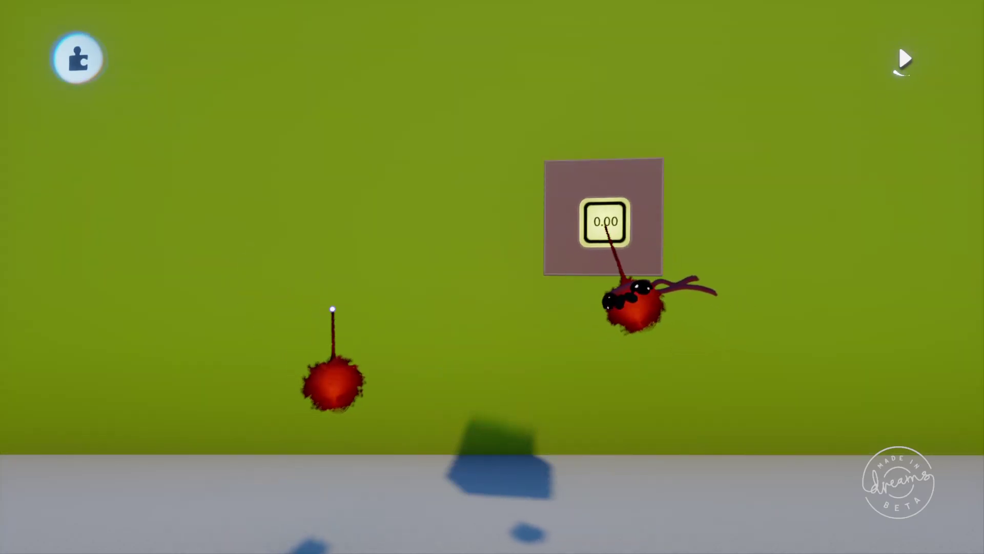
left_click(635, 307)
key("Tab")
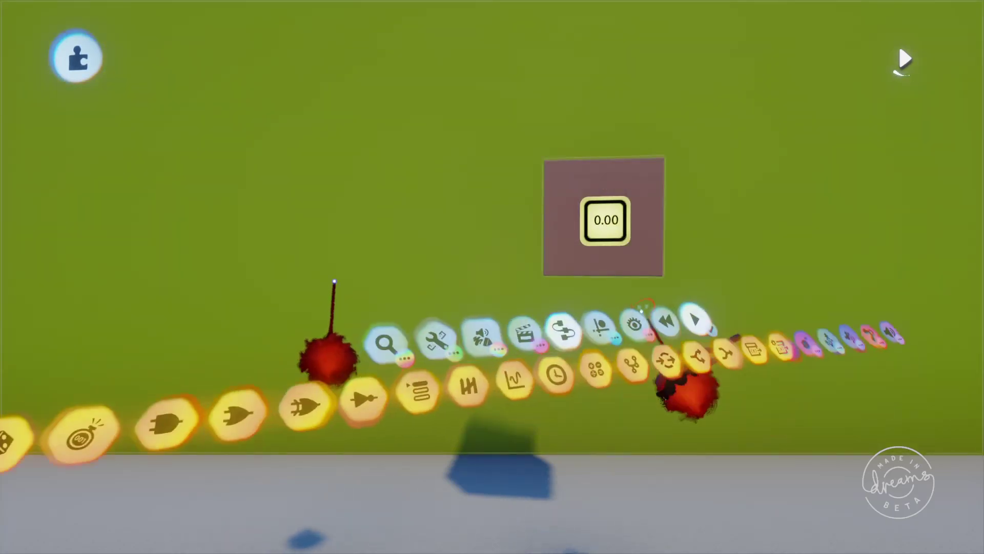
left_click(738, 290)
left_click(460, 233)
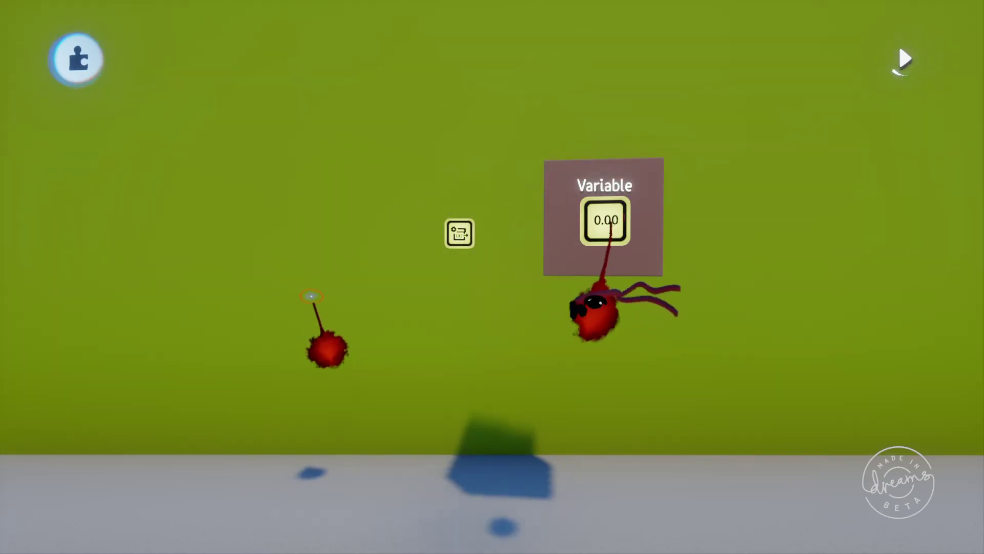
Step: Name the pink-square Variable gadget 'P1' from its tweak menu
left_click(610, 219)
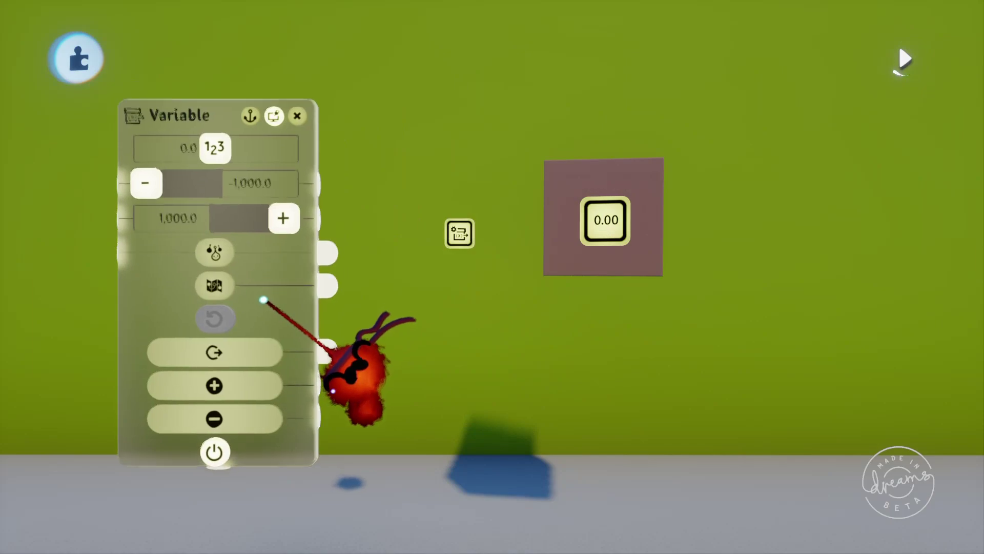
left_click(215, 152)
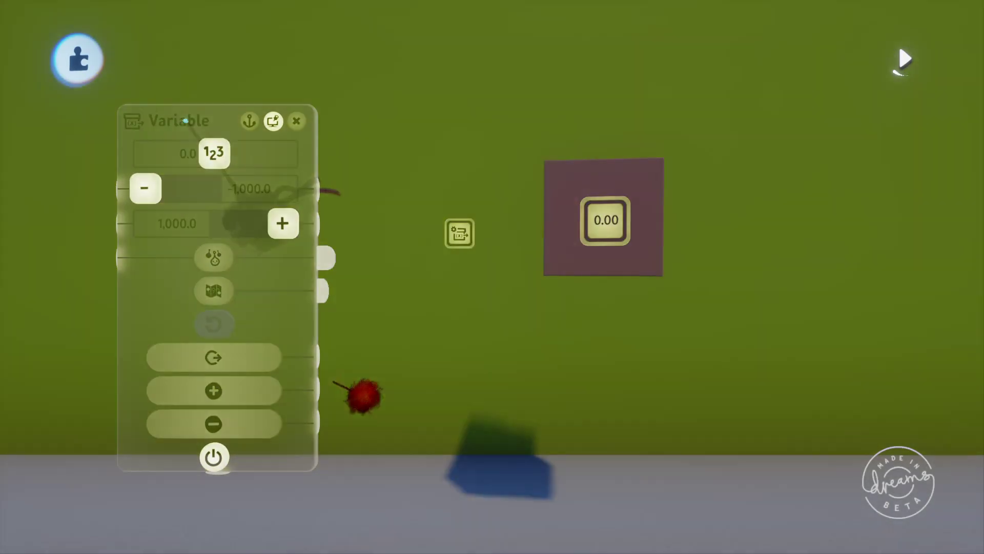
type("P1")
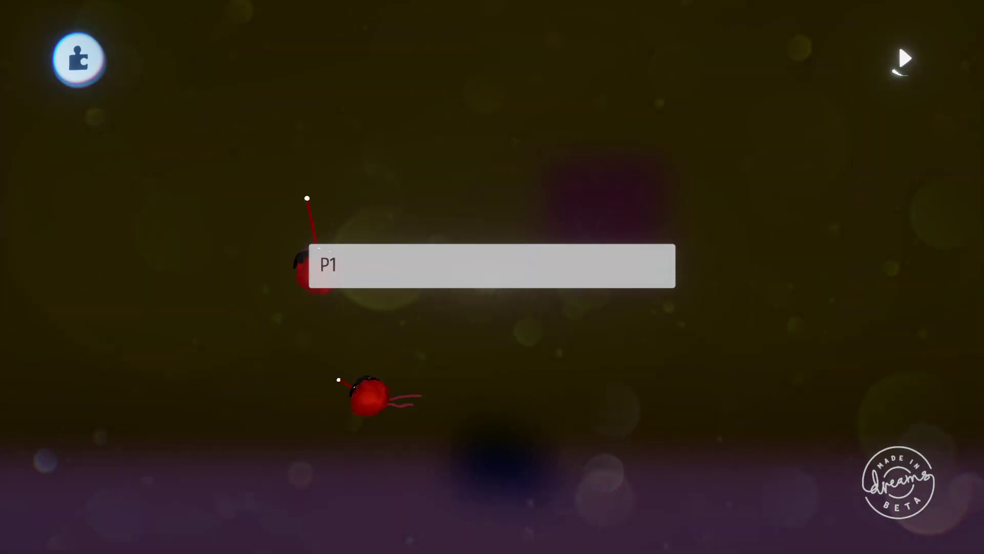
key("Return")
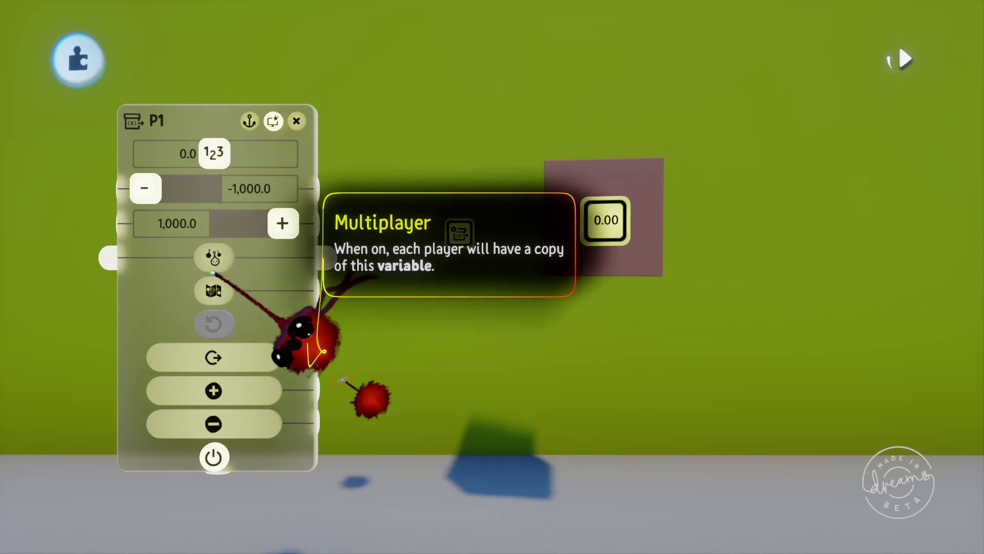
Step: Read the help for the Multiplayer and Decreased options, then close the P1 tweak menu
mouse_move(210, 290)
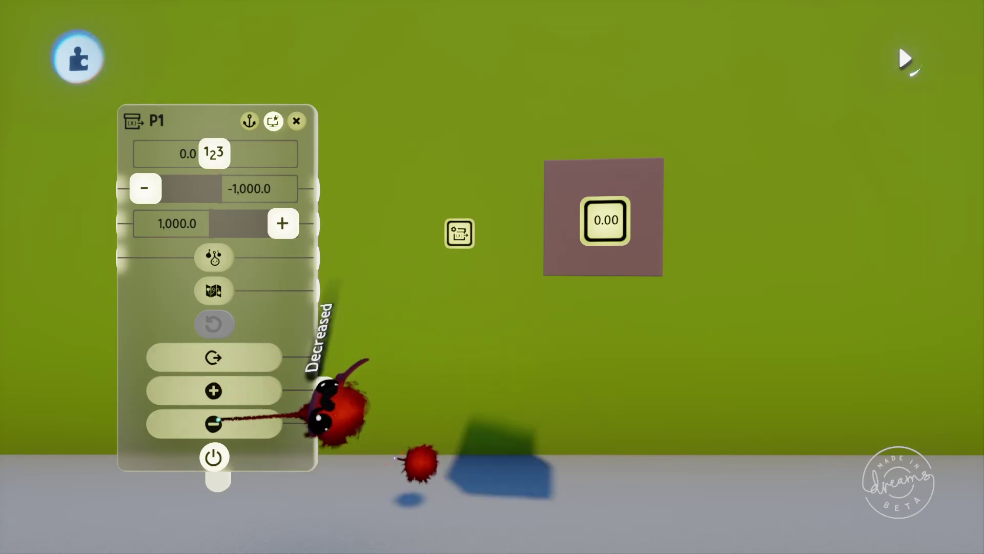
mouse_move(328, 410)
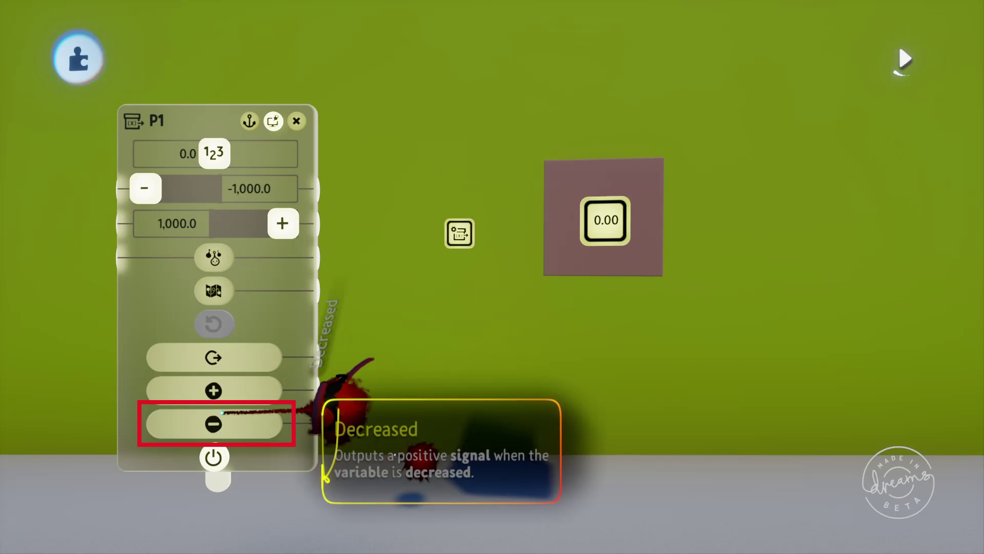
key("Escape")
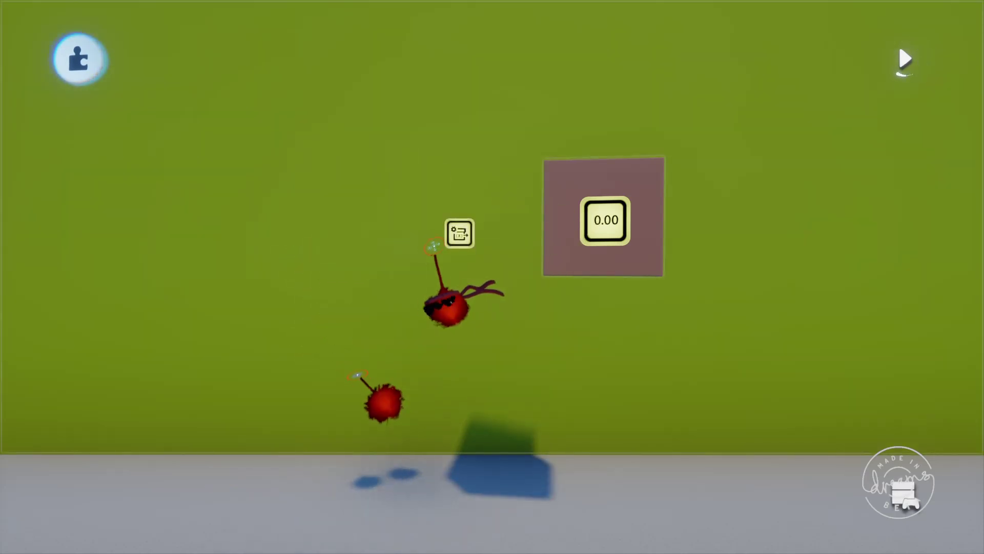
Step: Set the Variable Modifier's Variable Name to P1, moving its panel aside first
left_click(459, 234)
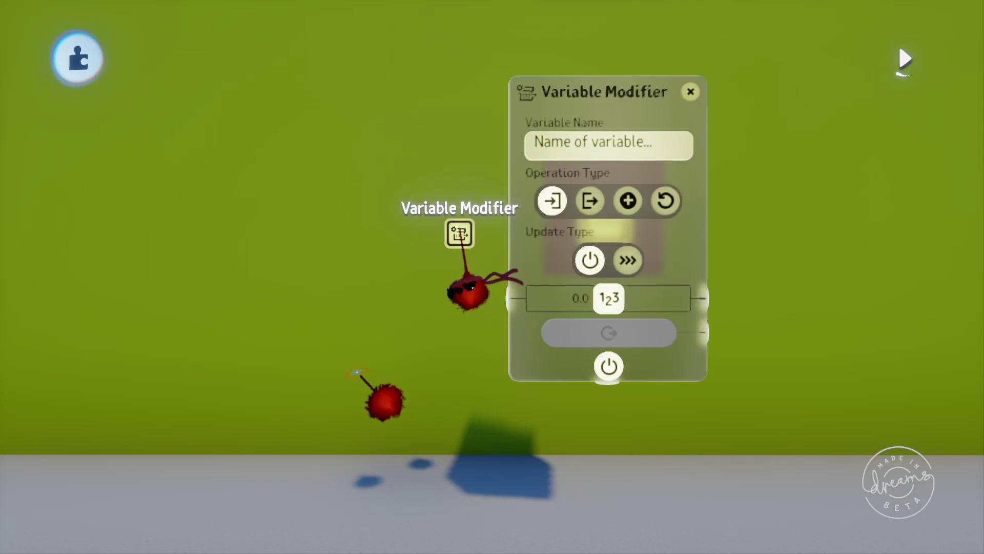
left_click_drag(533, 241, 117, 267)
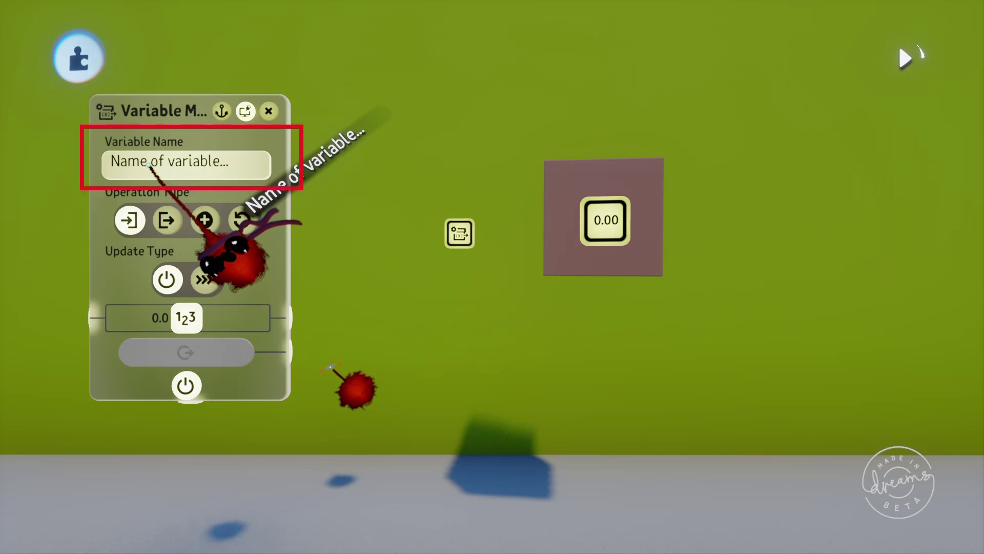
left_click(148, 165)
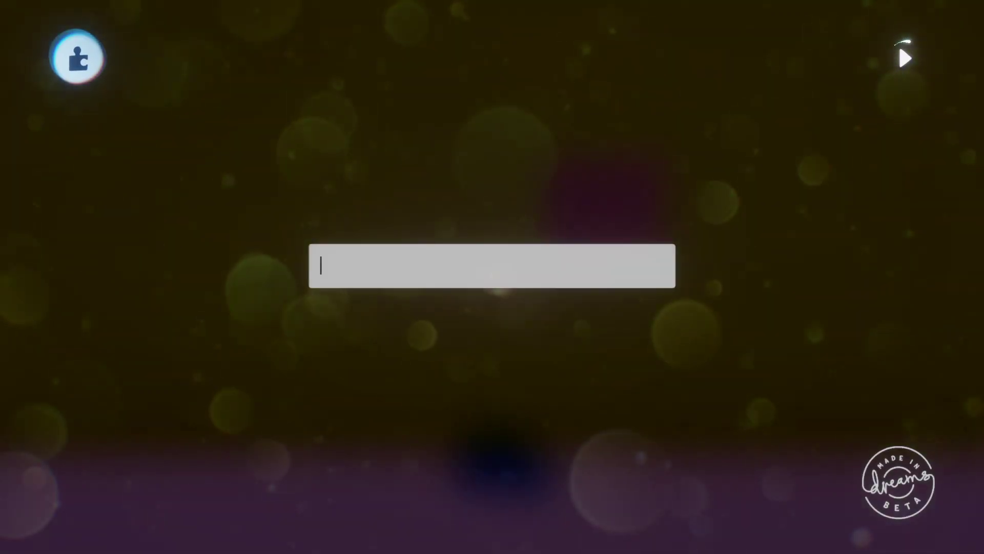
type("P1")
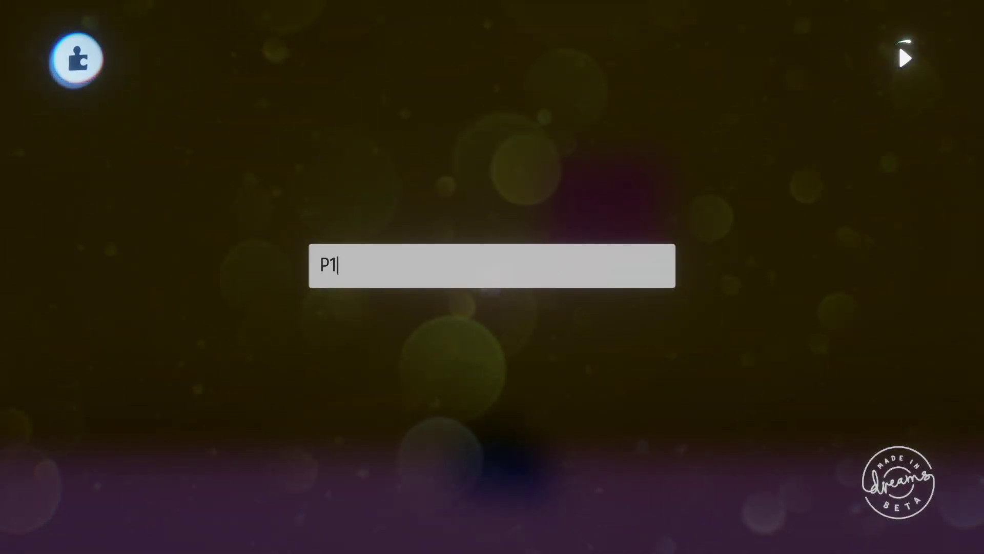
key("Return")
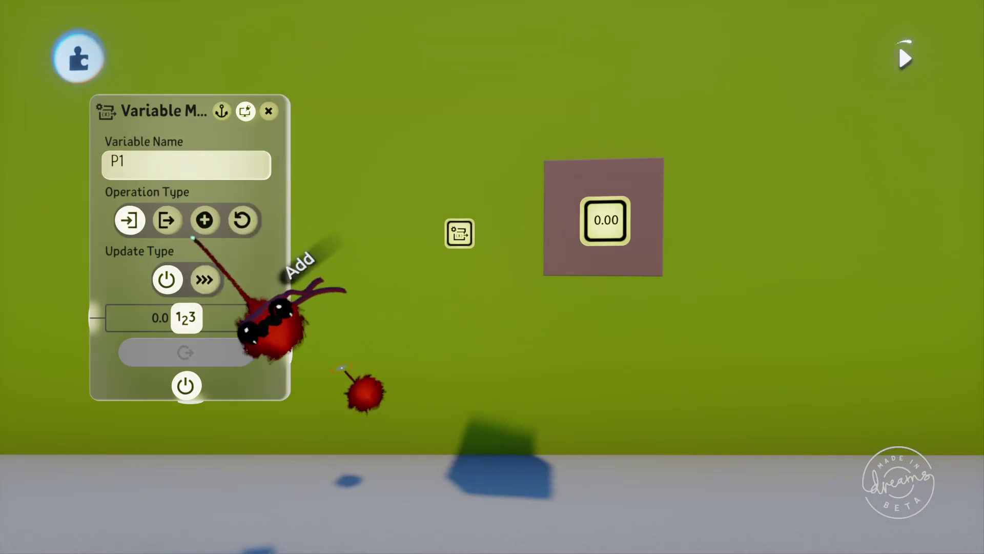
mouse_move(130, 225)
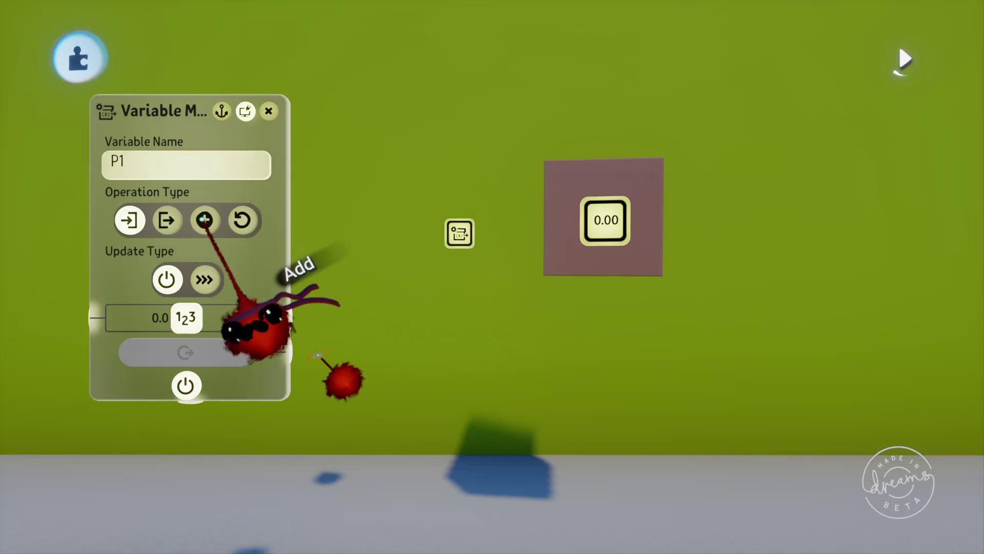
mouse_move(205, 220)
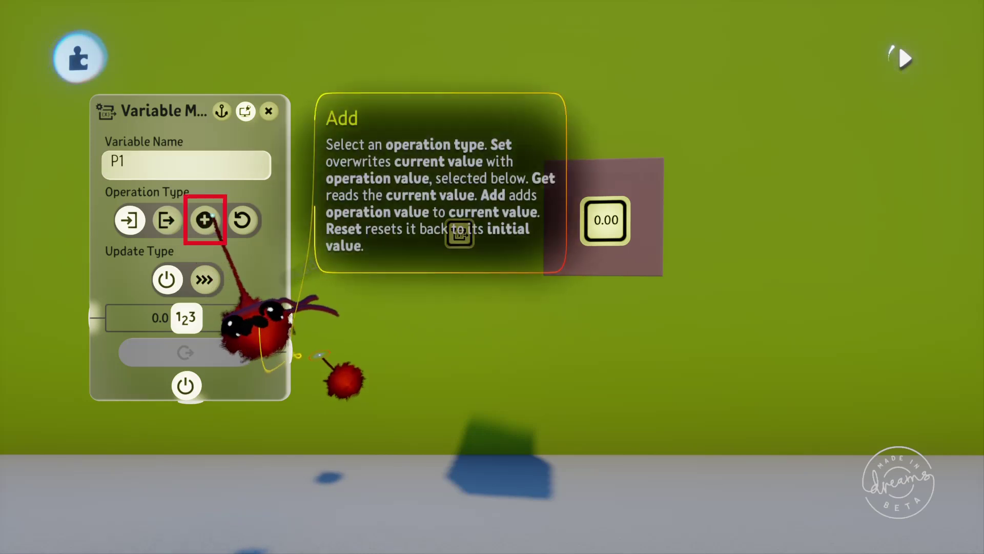
mouse_move(241, 221)
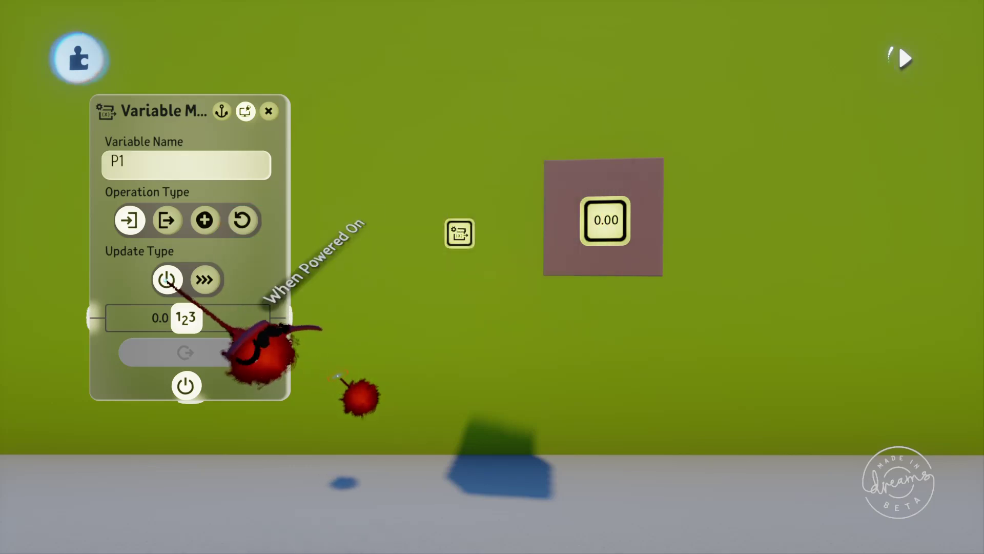
mouse_move(172, 277)
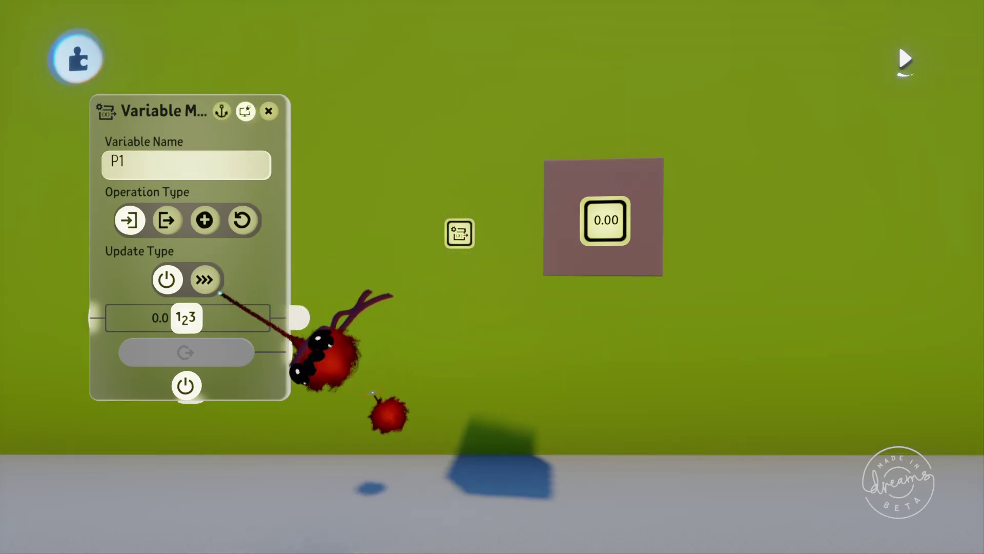
Step: Make the modifier add continuously while powered, test Operation Value up to about 7.4, then reset it to 0.0
left_click(205, 279)
left_click_drag(186, 318, 223, 318)
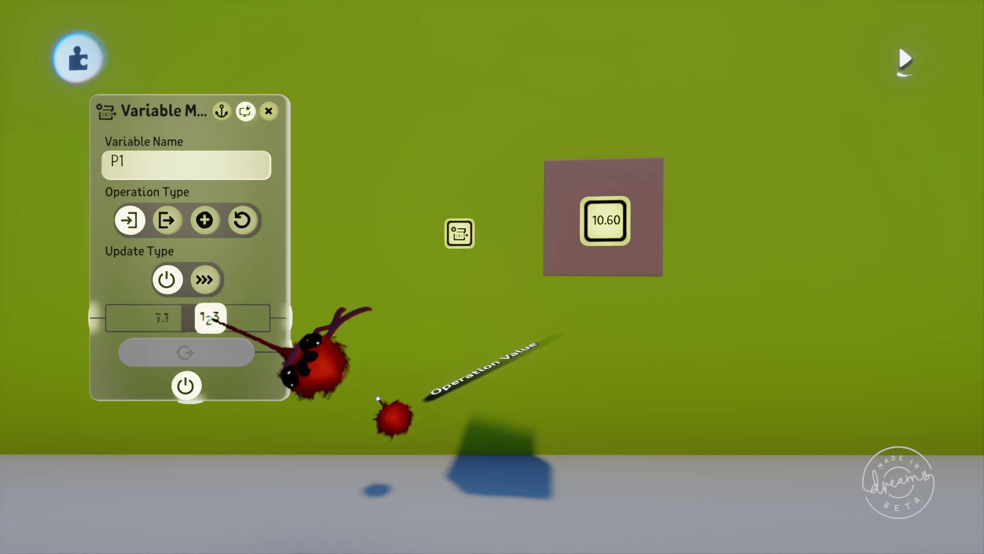
mouse_move(307, 361)
left_mouse_down()
mouse_move(322, 364)
mouse_move(328, 354)
mouse_move(310, 342)
mouse_move(321, 363)
left_mouse_up()
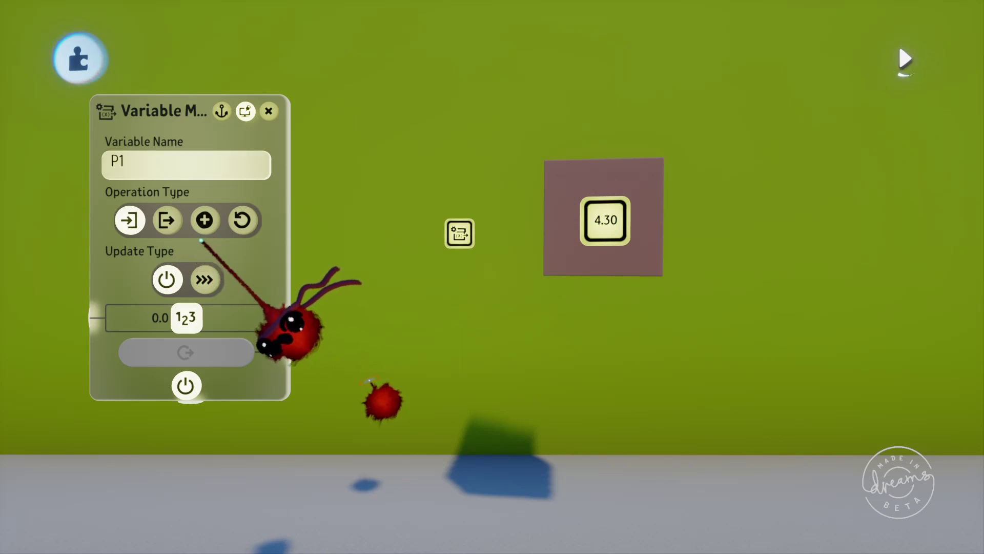
left_click(205, 280)
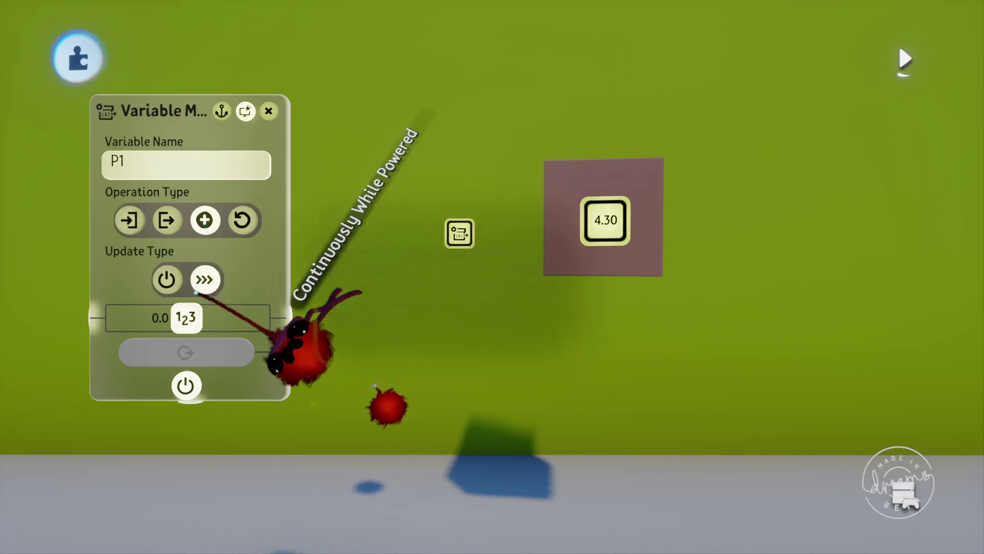
left_click_drag(302, 361, 308, 354)
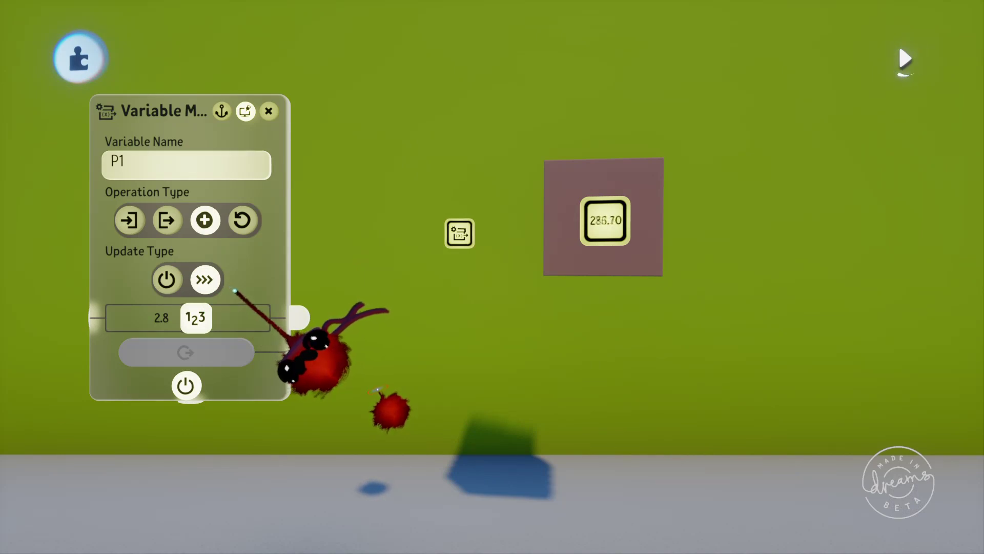
left_click_drag(315, 367, 307, 354)
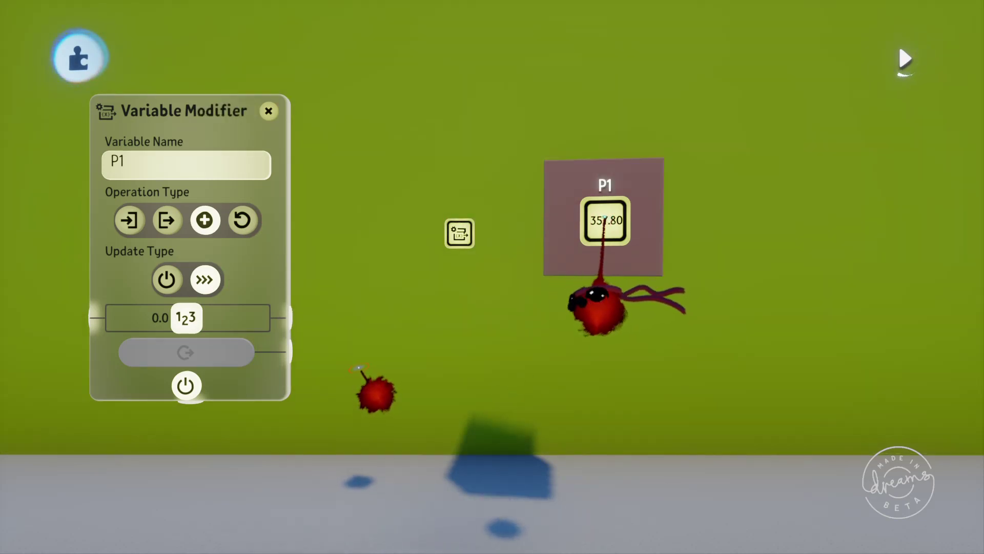
Step: Rename the counter to P1 r, enable Persist In Dream, and move the display right of the square
left_click(602, 220)
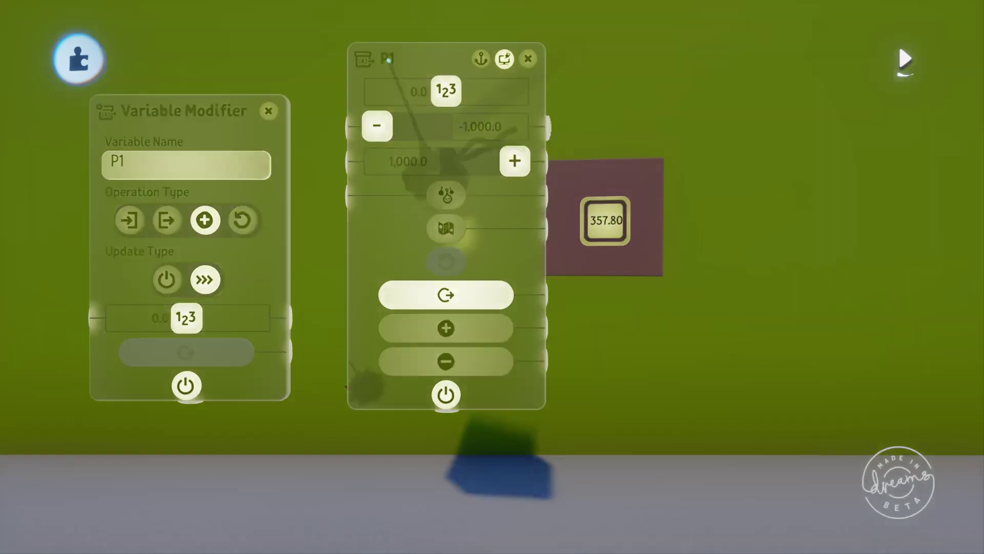
left_click(388, 59)
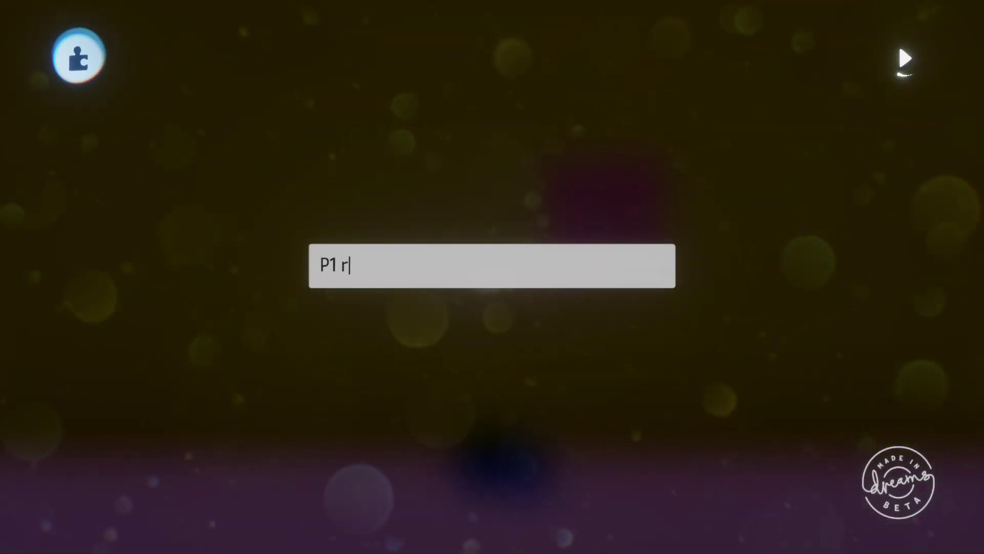
type("r")
key("Return")
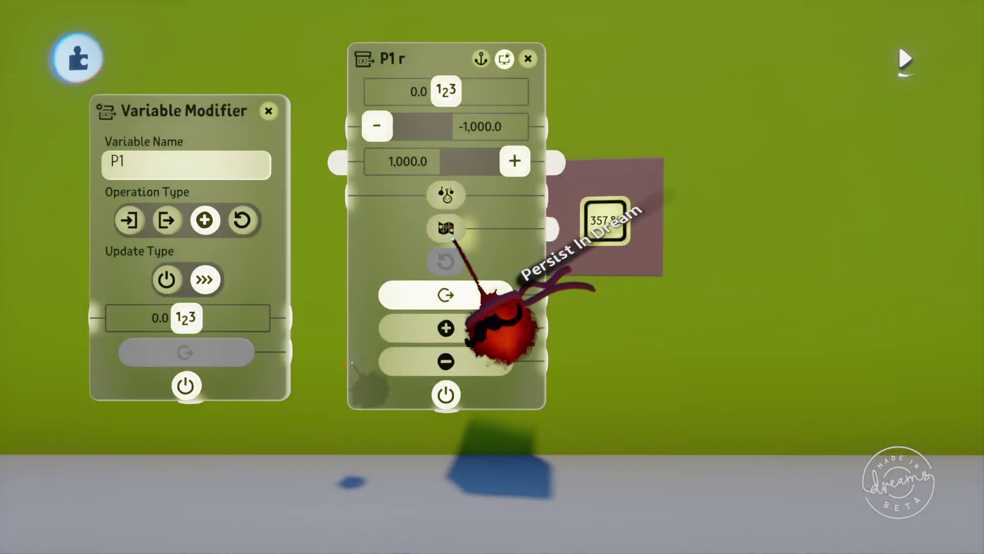
left_click(445, 228)
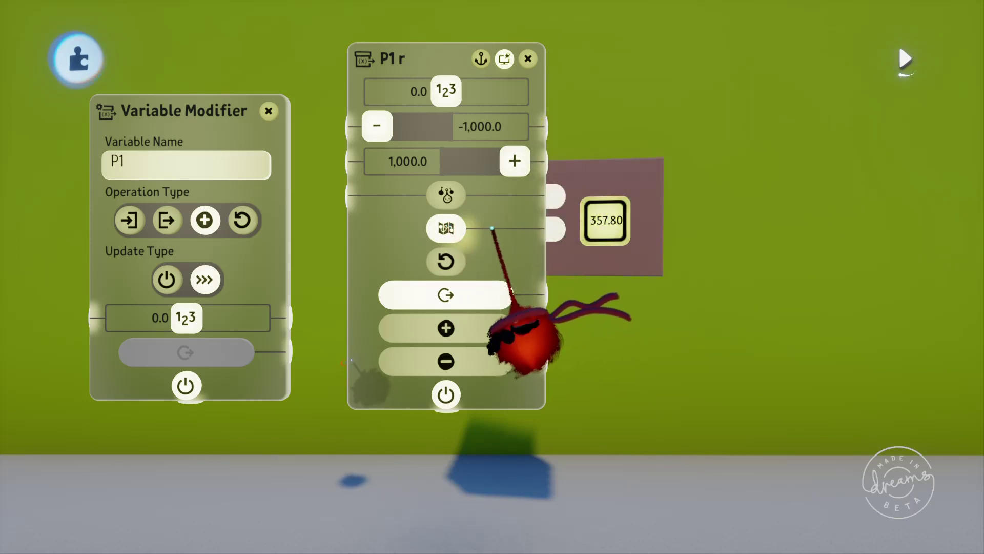
key("Escape")
left_click_drag(604, 218, 721, 249)
Step: Rename the second and third counter displays to P1 g and P1 b
left_click(724, 194)
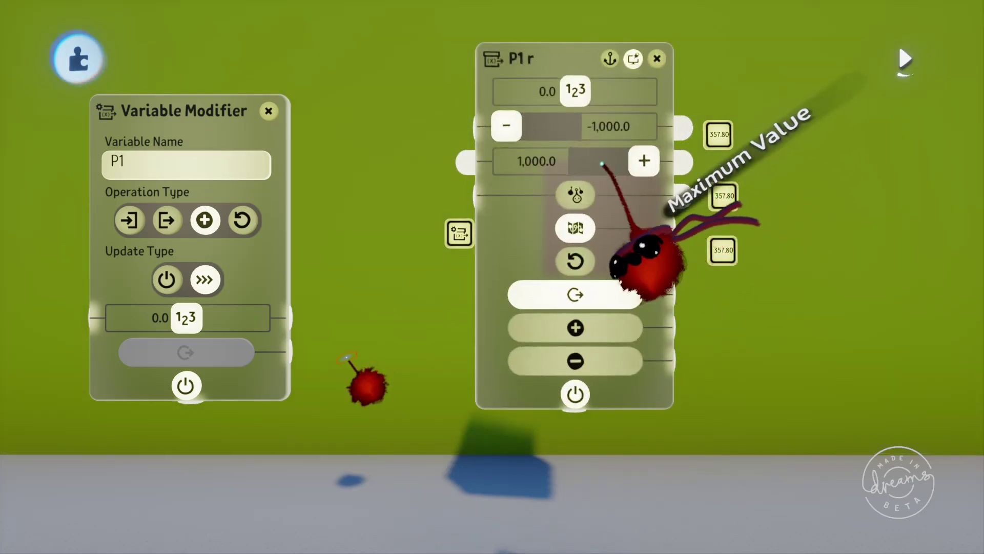
left_click(521, 58)
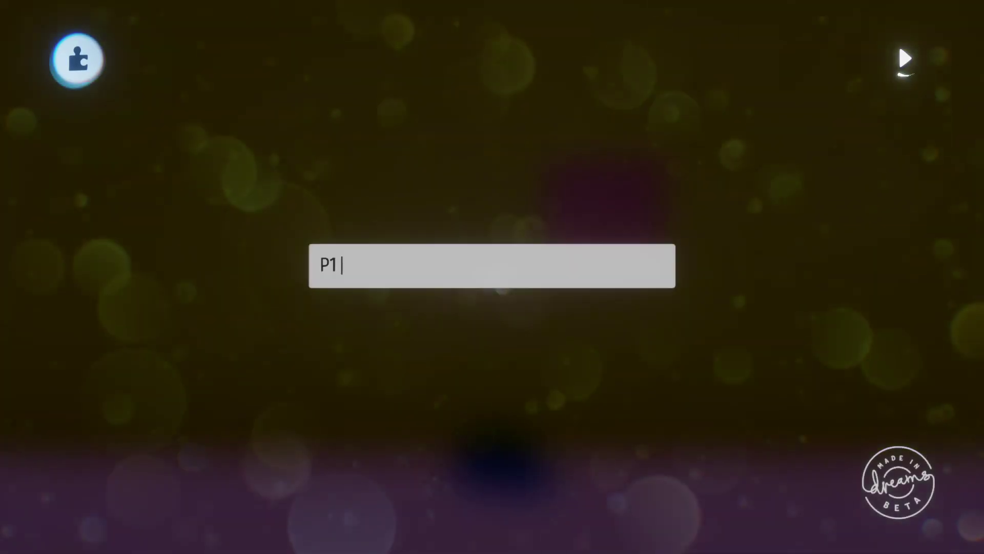
type("g")
key("Return")
key("Escape")
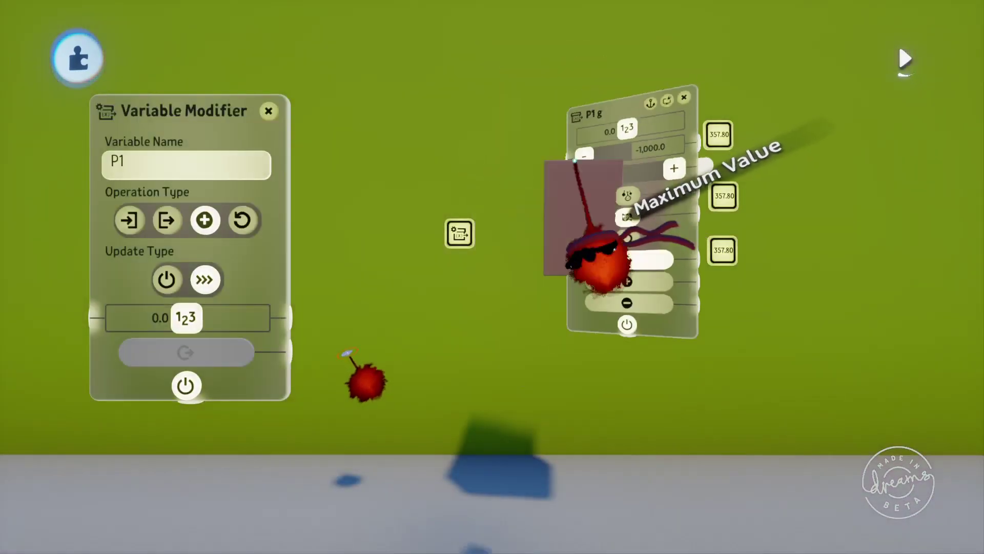
left_click(720, 254)
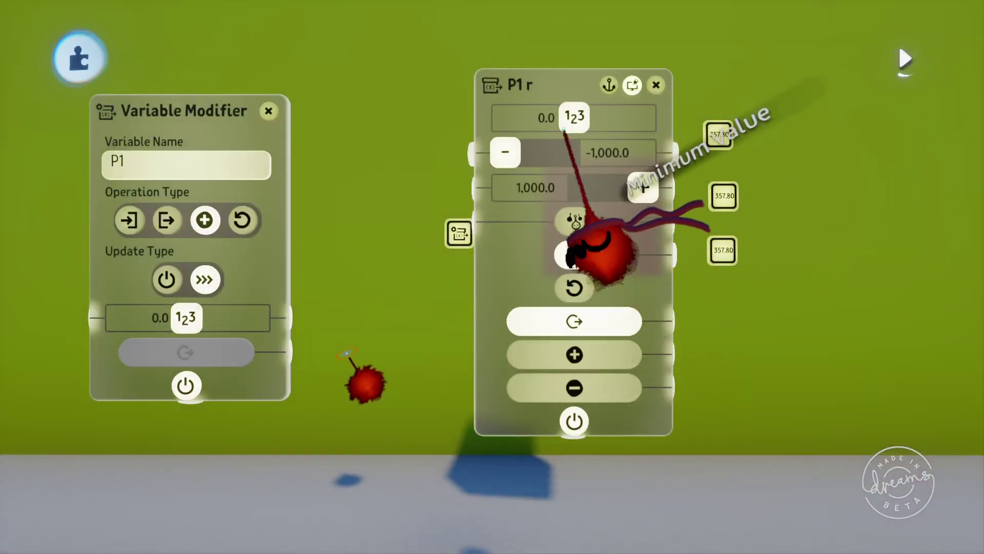
left_click(528, 82)
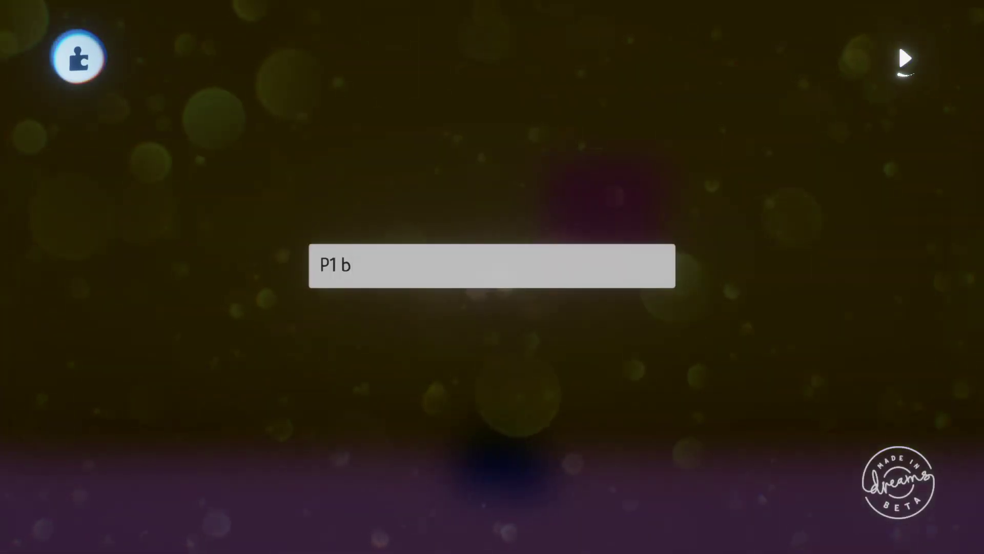
key("Return")
key("Escape")
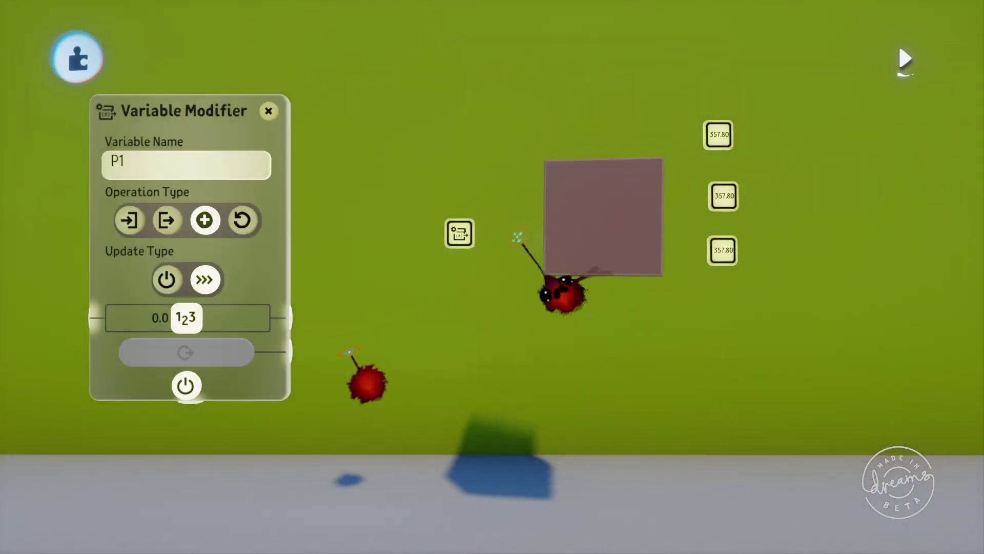
Step: Change the Variable Modifier's variable name to P1 r and copy it below the original
left_click(262, 169)
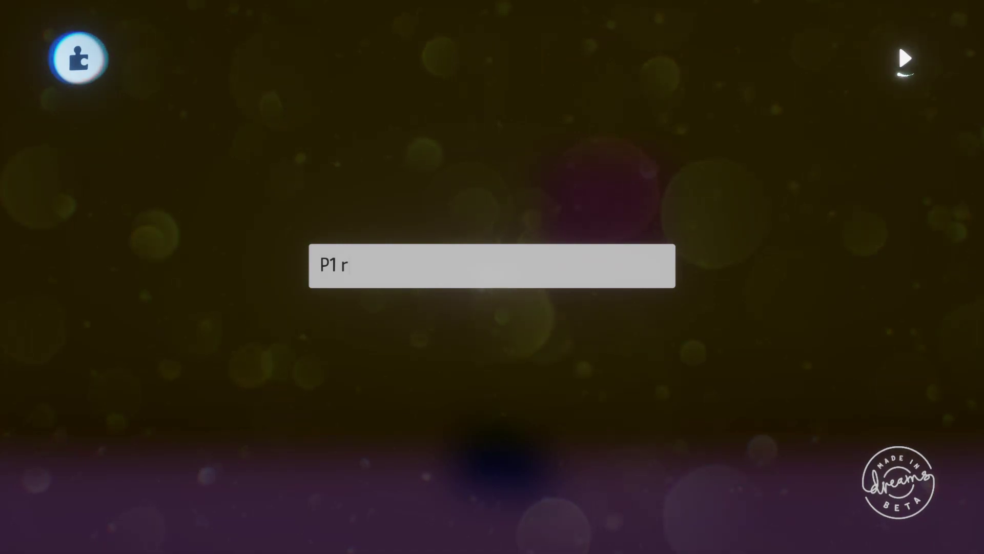
key("Return")
key("Escape")
left_click_drag(459, 234, 460, 274)
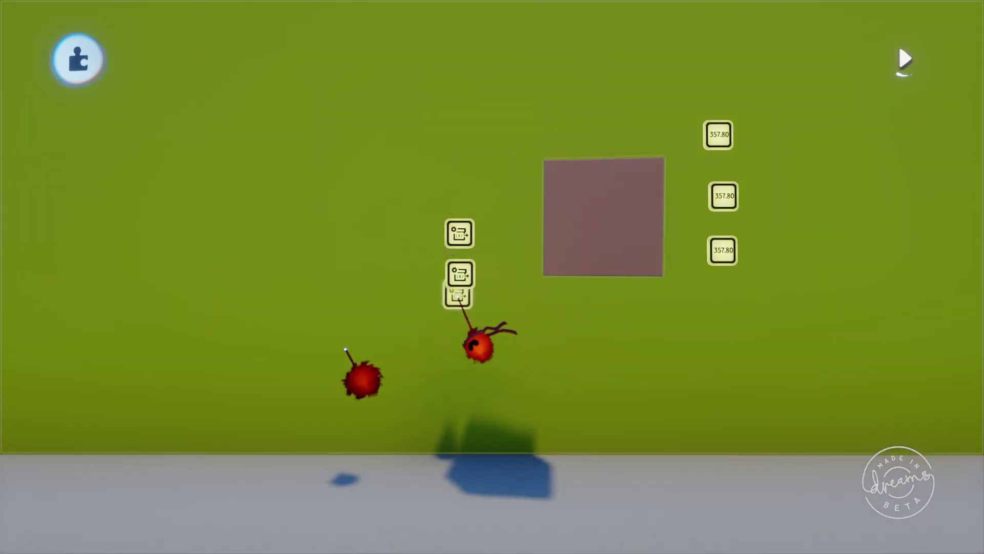
Step: Point the second Variable Modifier at P1 g
left_click(460, 274)
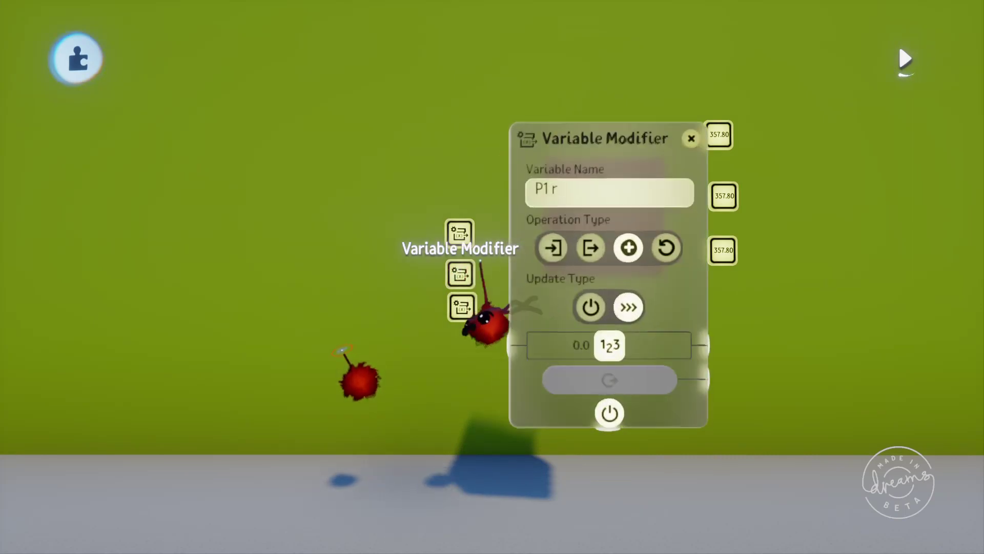
left_click(610, 191)
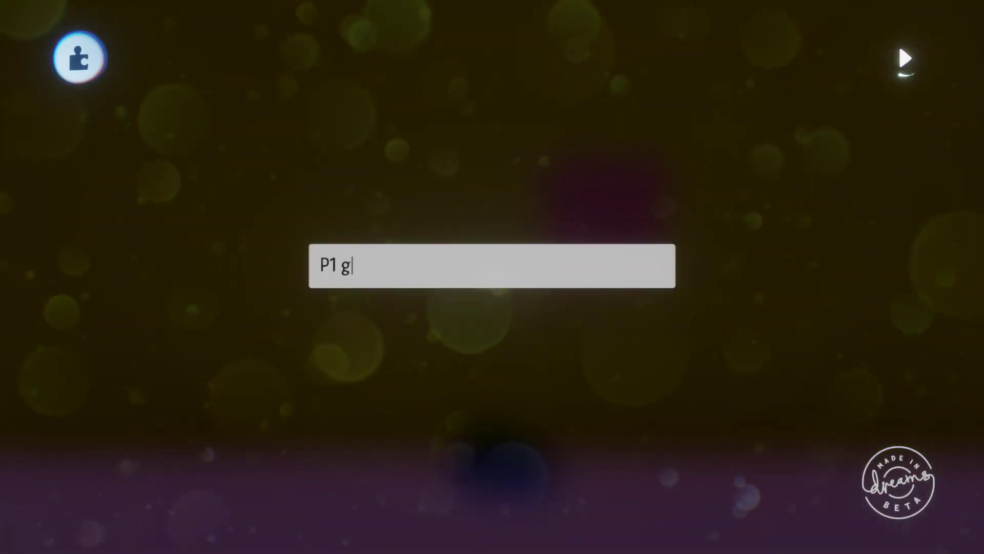
type("g")
key("Return")
key("Escape")
Step: Point the third Variable Modifier at P1 b and check that the top one targets P1 r
left_click(462, 307)
left_click(610, 234)
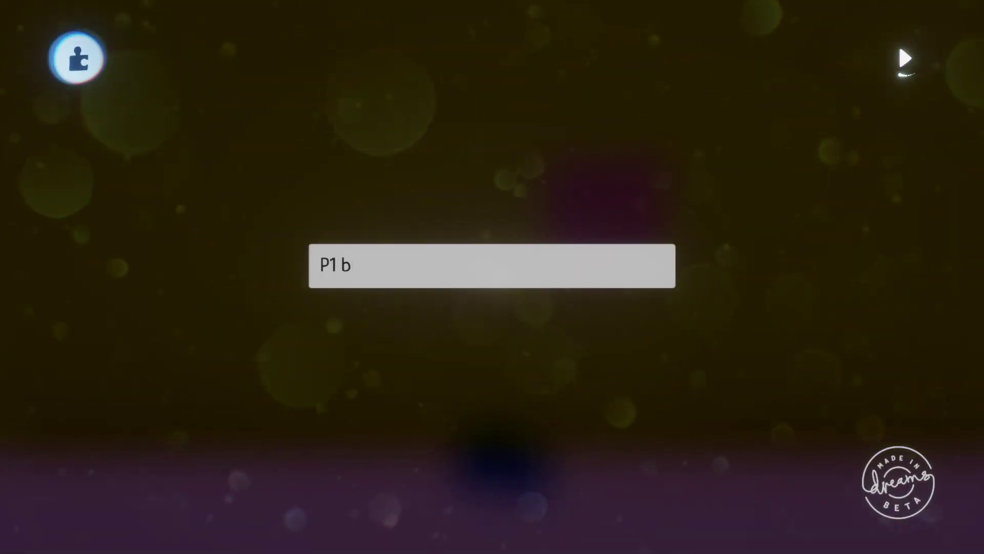
type("b")
key("Return")
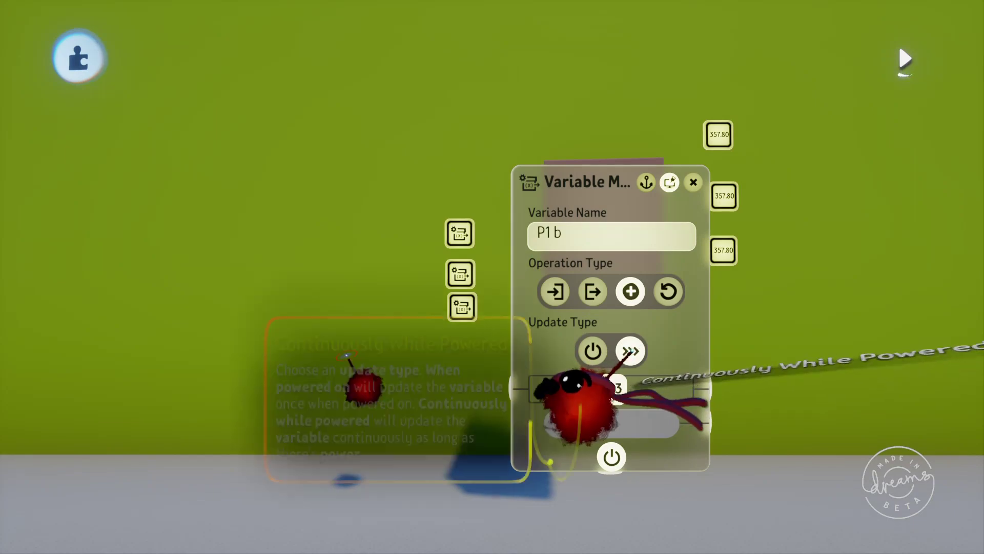
key("Escape")
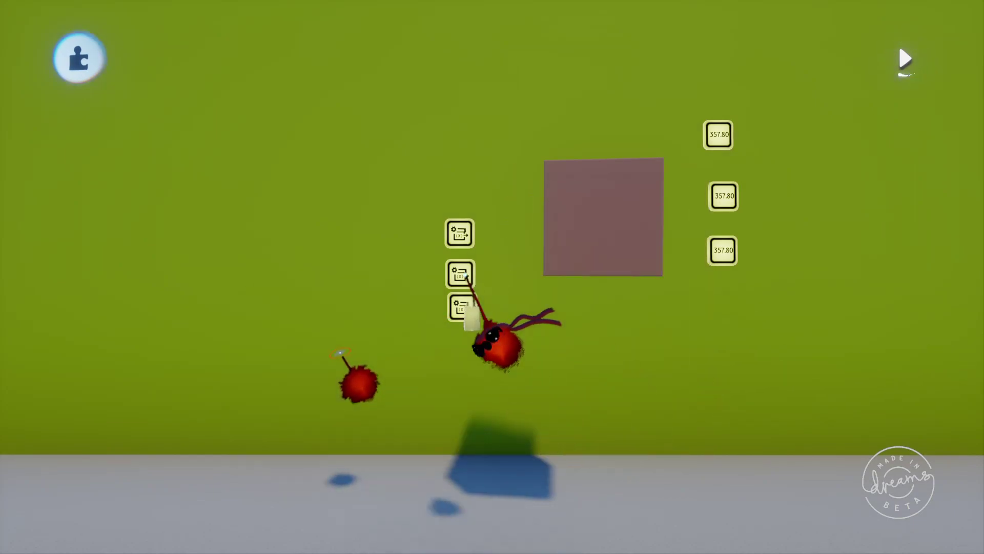
key("Escape")
left_click(459, 233)
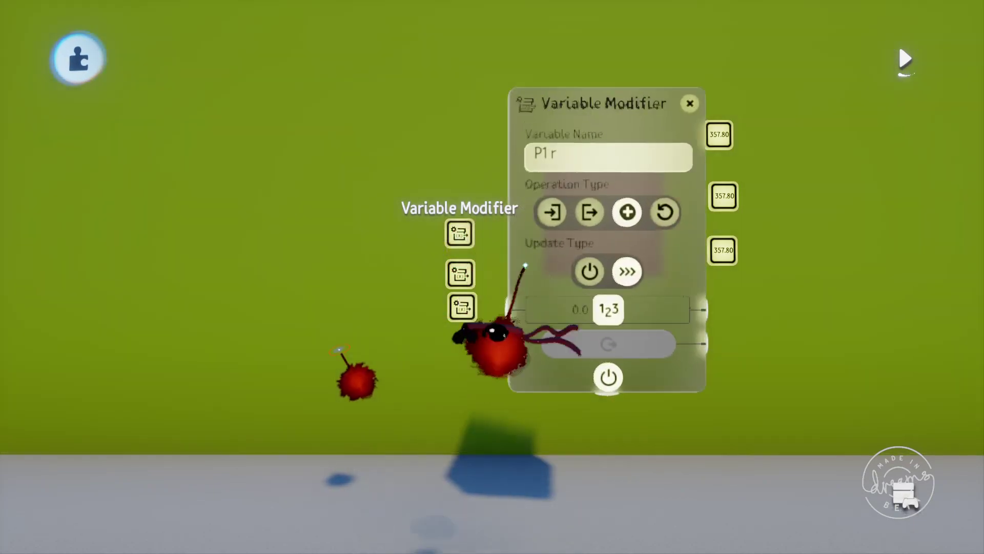